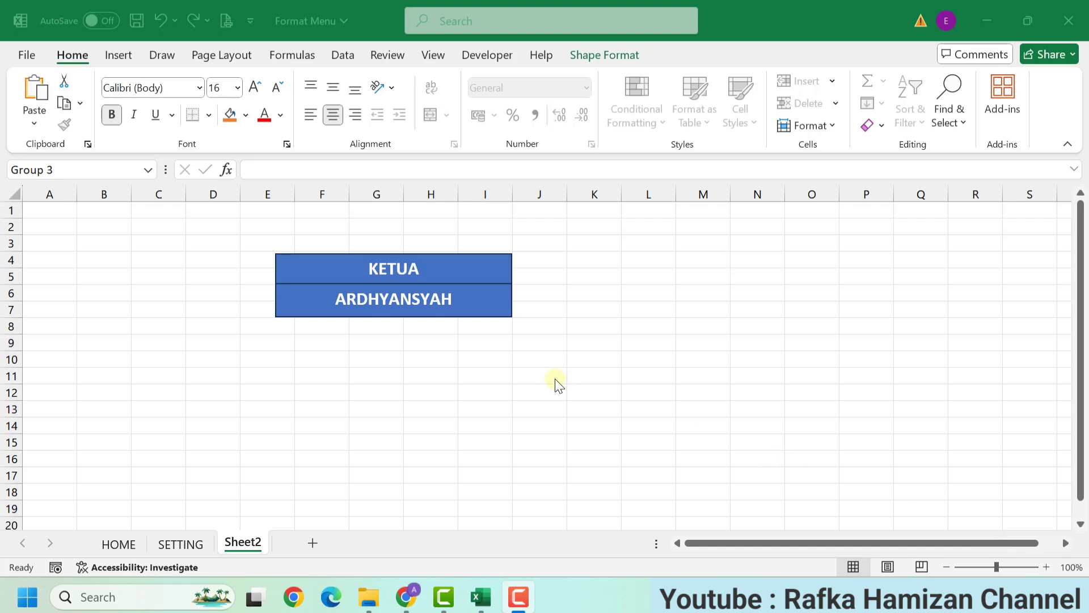
# Move the KETUA/ARDHYANSYAH box up and left to start around column D, row 2.
pyautogui.click(458, 317)
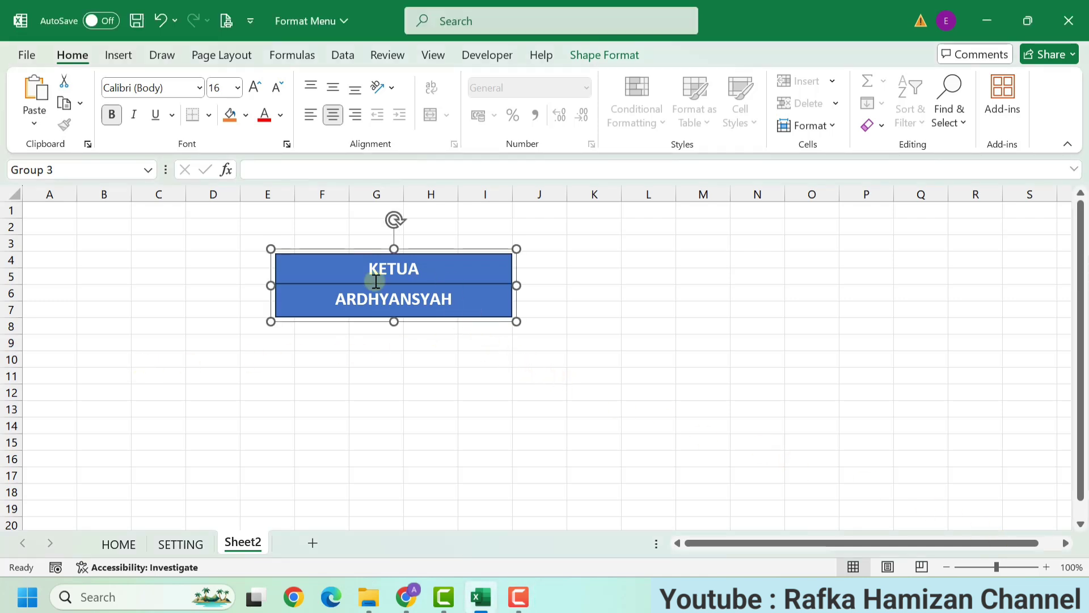
pyautogui.moveTo(431, 259); pyautogui.dragTo(391, 259)
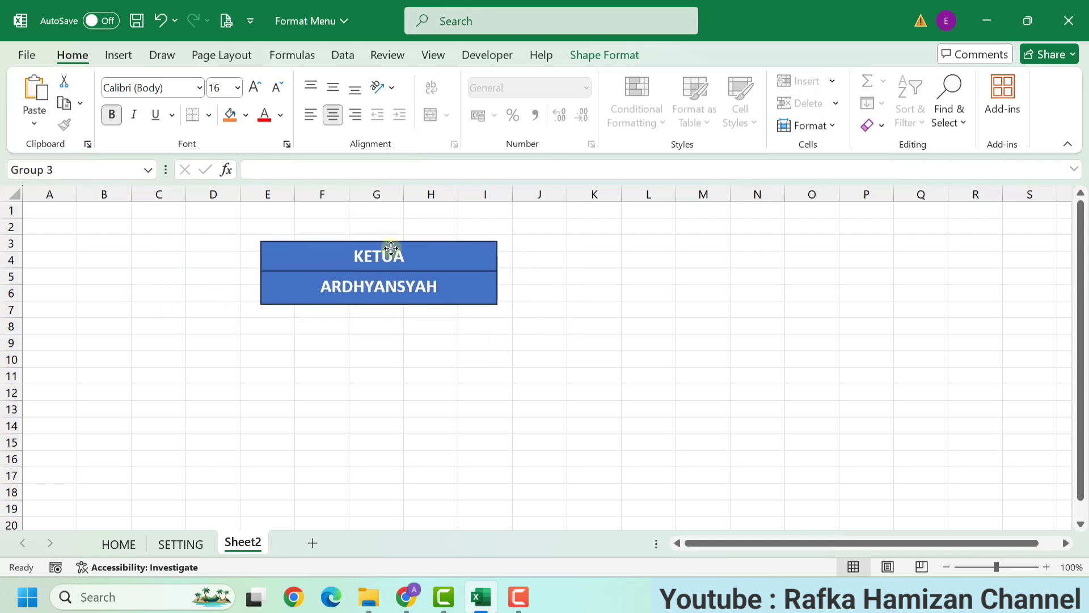
pyautogui.moveTo(391, 258); pyautogui.dragTo(368, 239)
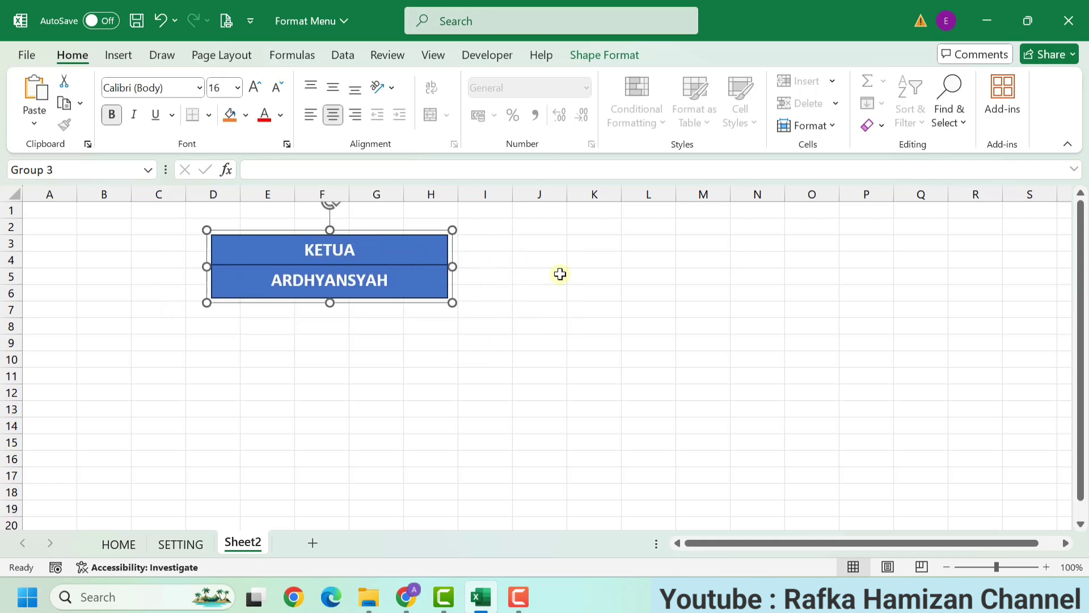
pyautogui.click(409, 345)
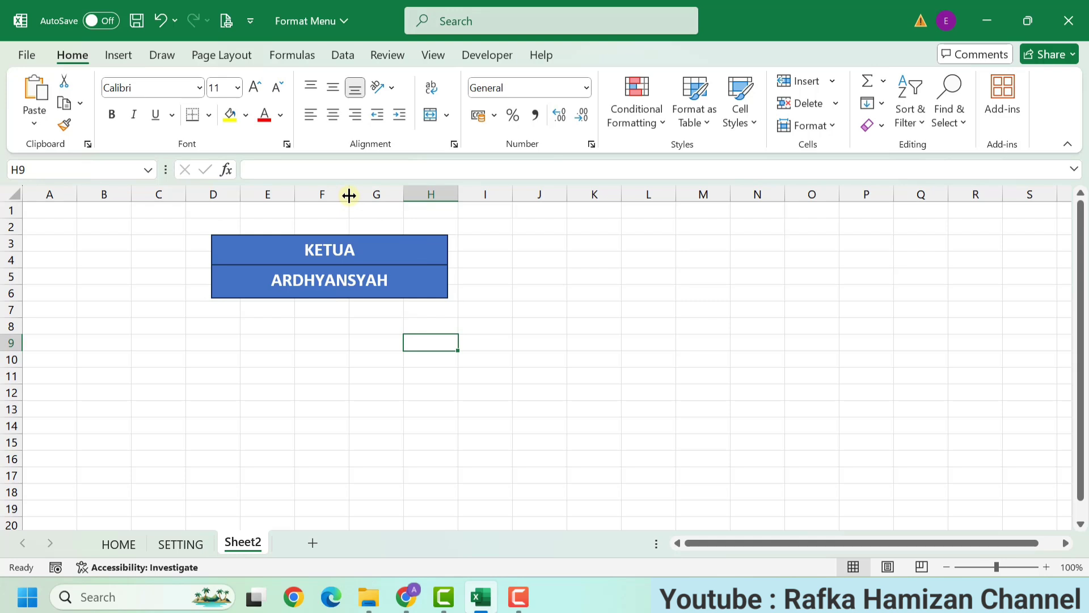
# Widen then sharply narrow column F, and narrow column G, watching the box resize.
pyautogui.click(321, 194)
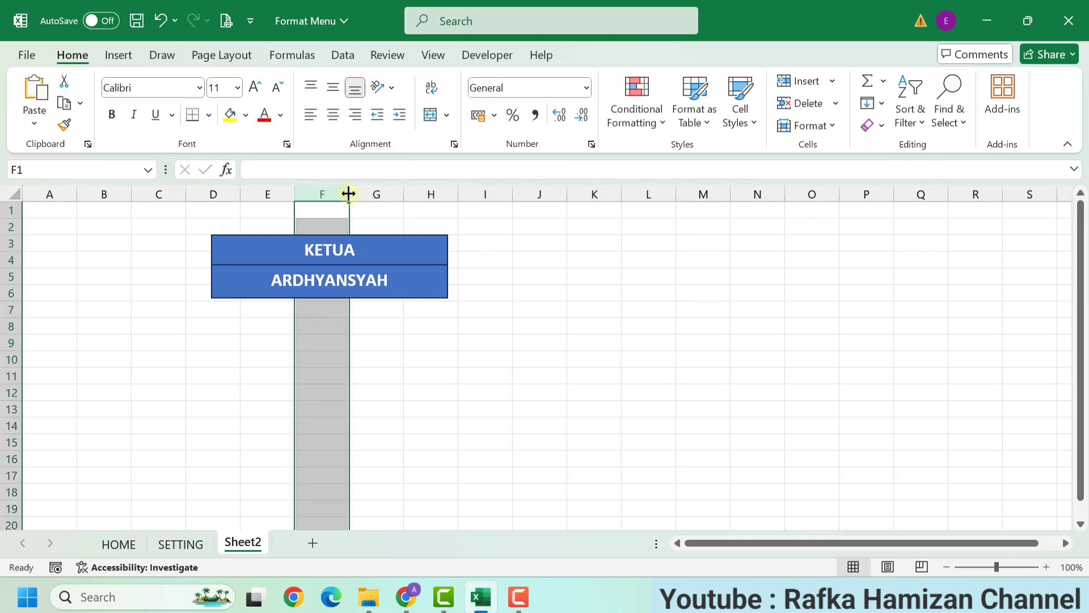
pyautogui.moveTo(349, 194); pyautogui.dragTo(404, 194)
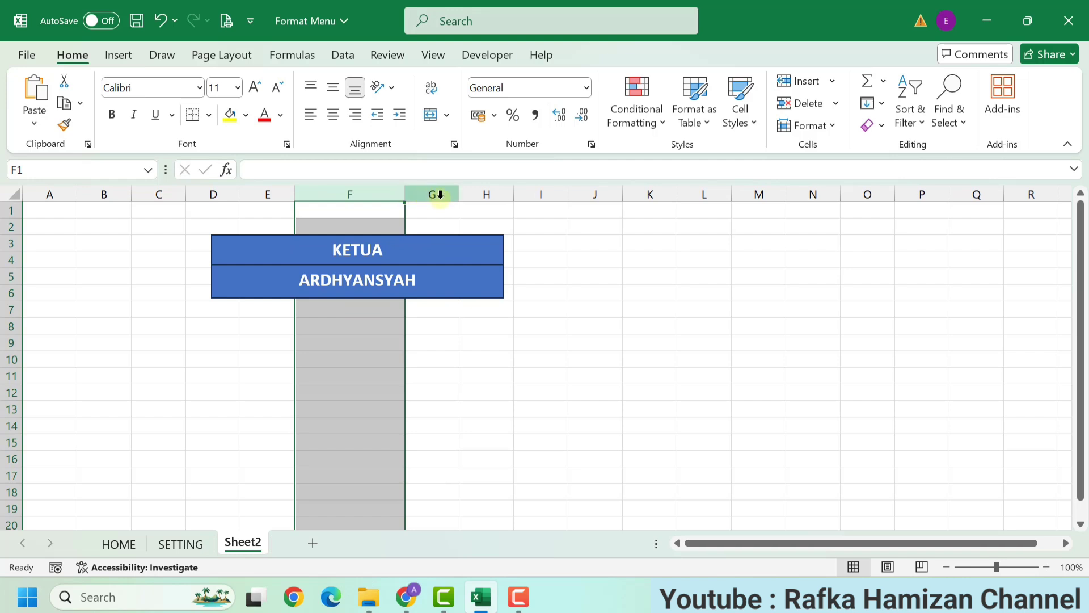
pyautogui.moveTo(404, 194); pyautogui.dragTo(275, 194)
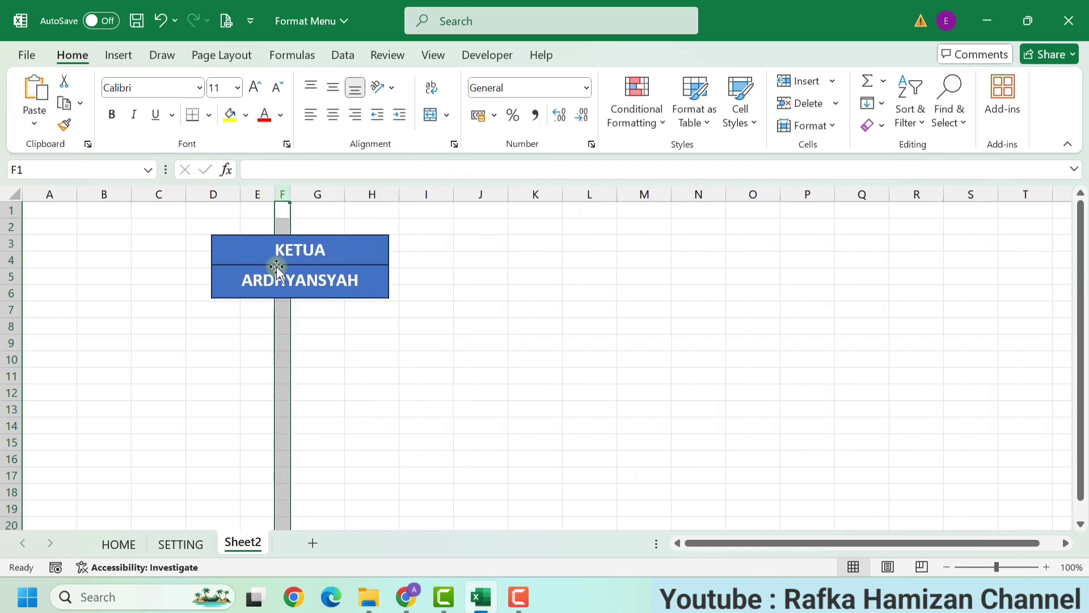
pyautogui.moveTo(344, 194); pyautogui.dragTo(330, 194)
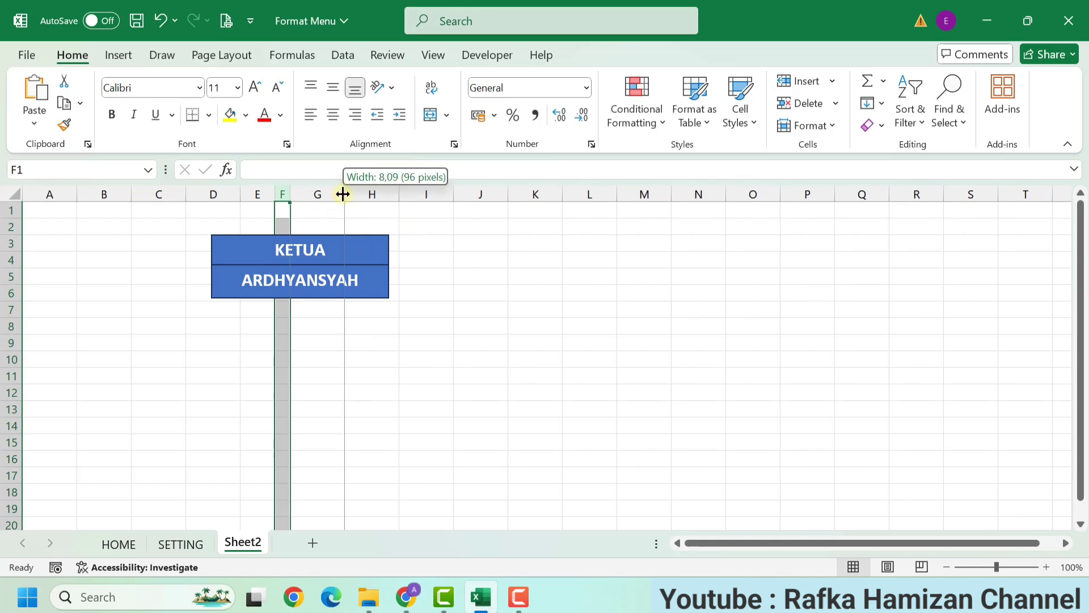
pyautogui.click(415, 336)
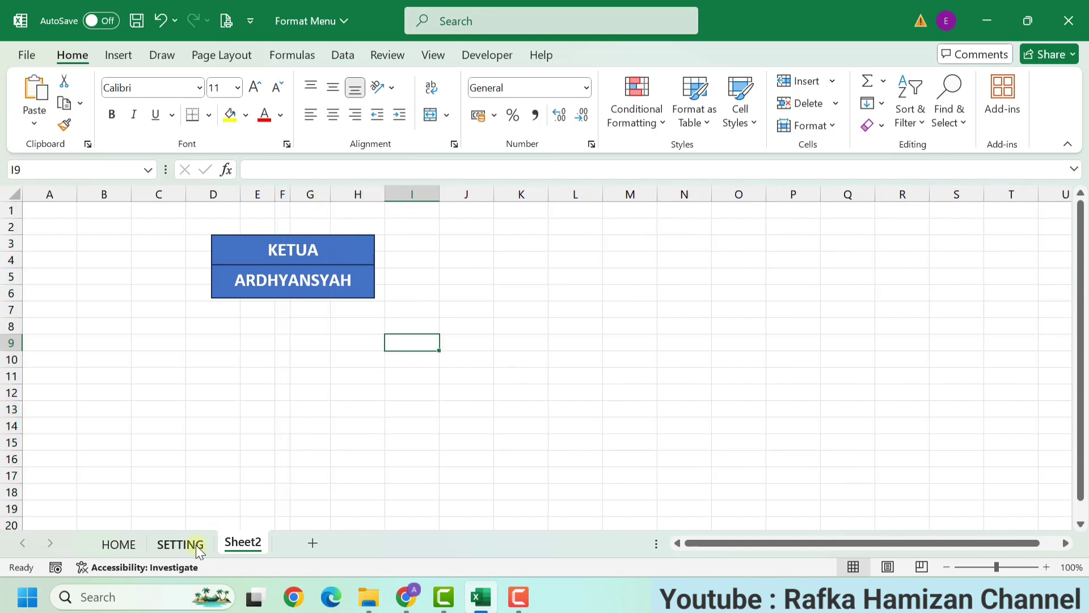
# On the SETTING sheet, widen column B under the BUKU KAS UMUM panel, then undo it.
pyautogui.click(180, 545)
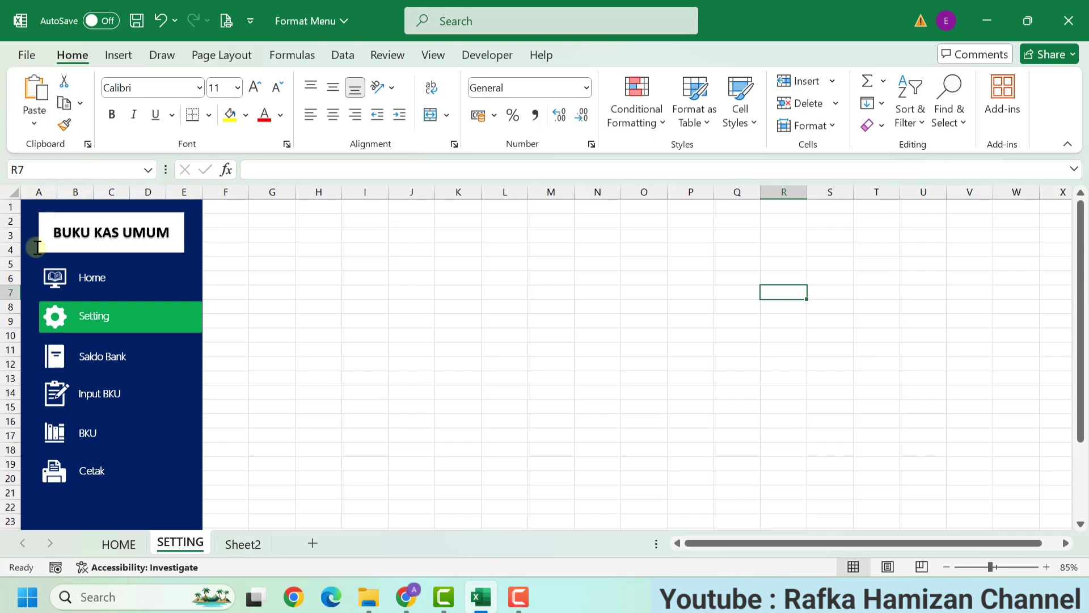
pyautogui.moveTo(95, 193); pyautogui.dragTo(129, 194)
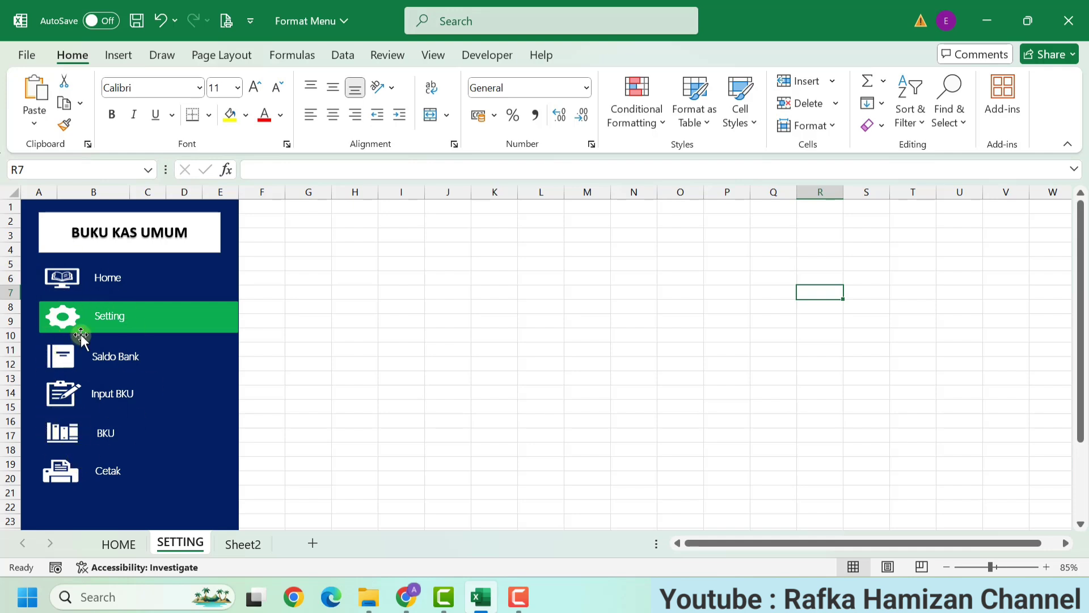
pyautogui.click(161, 20)
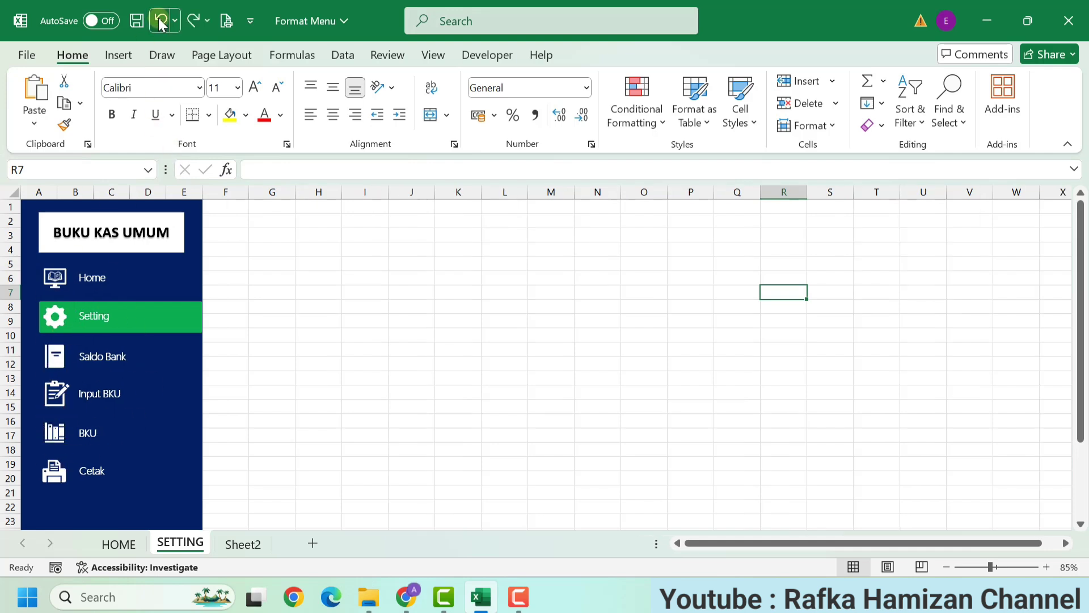
pyautogui.click(262, 324)
# On Sheet2, undo the column width changes so the KETUA box regains its size.
pyautogui.click(241, 543)
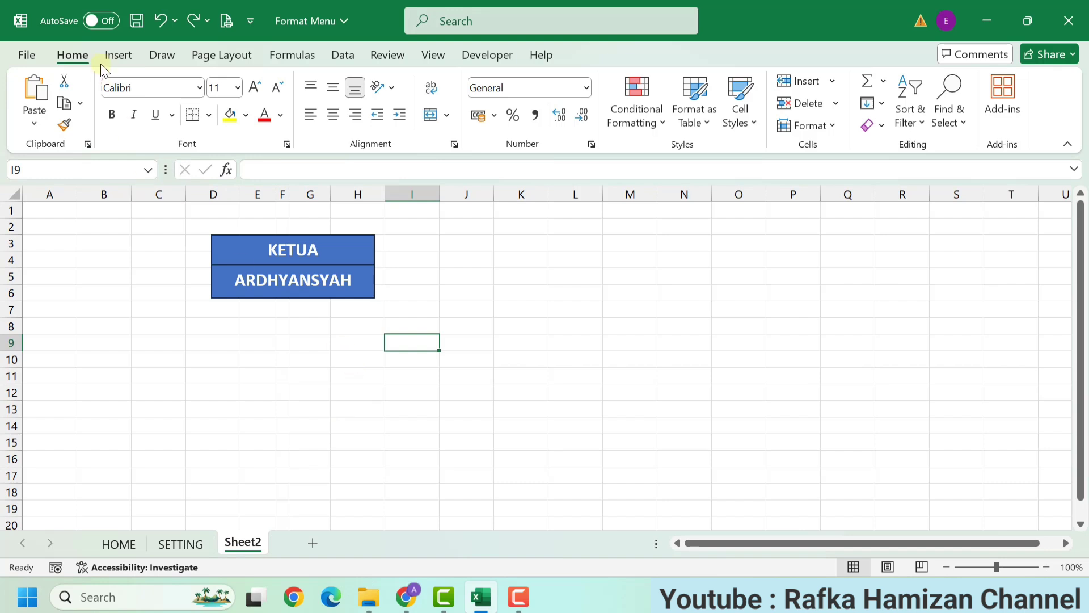
pyautogui.click(160, 22)
pyautogui.click(160, 22)
pyautogui.click(160, 21)
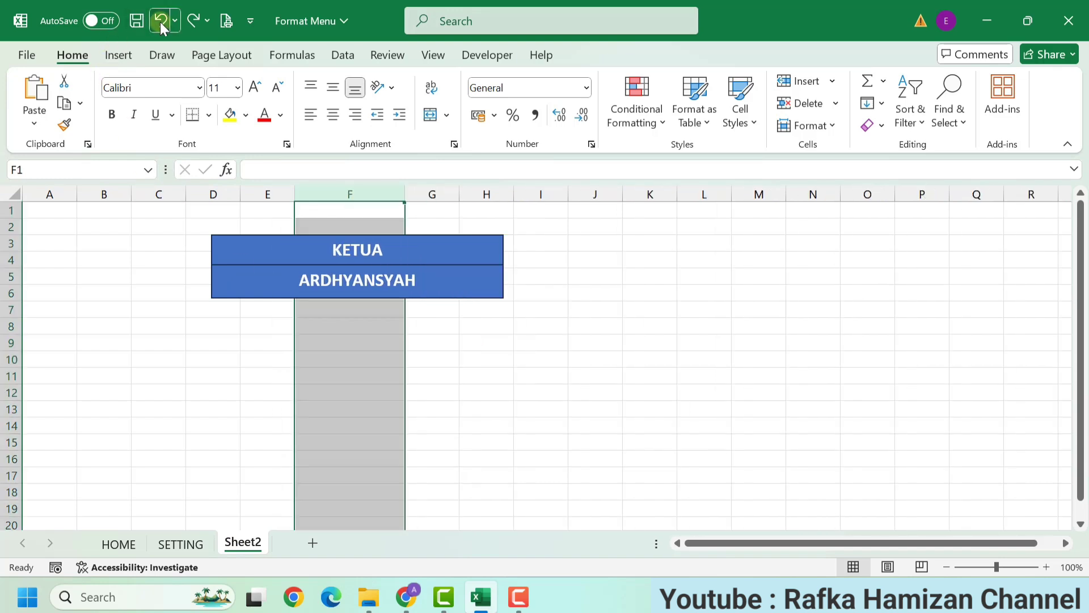
pyautogui.click(161, 22)
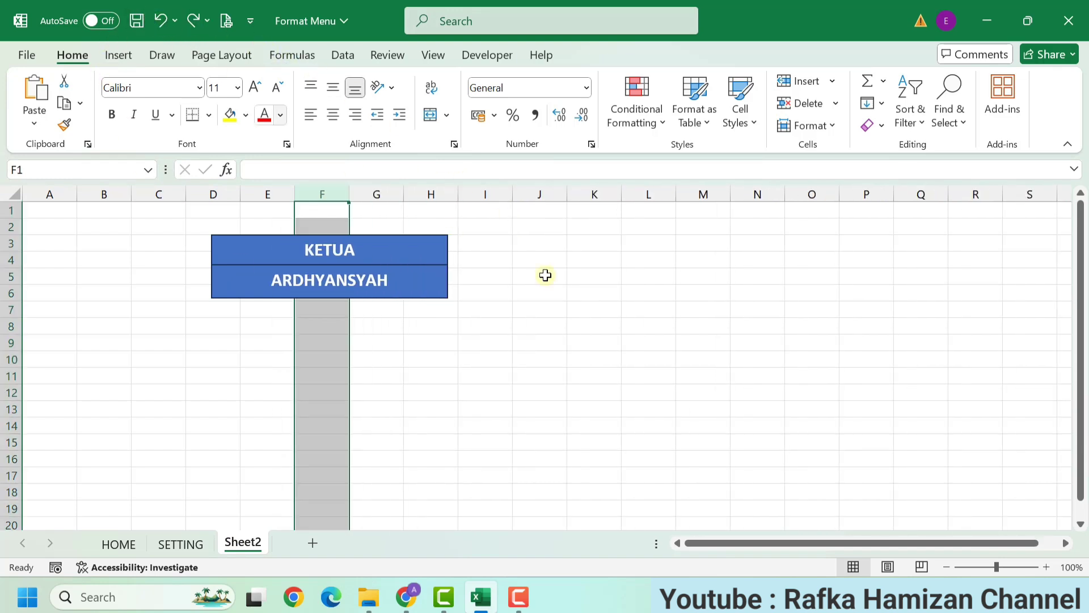
# Test by widening column I and making row 5 taller, then undo both.
pyautogui.moveTo(512, 192); pyautogui.dragTo(762, 194)
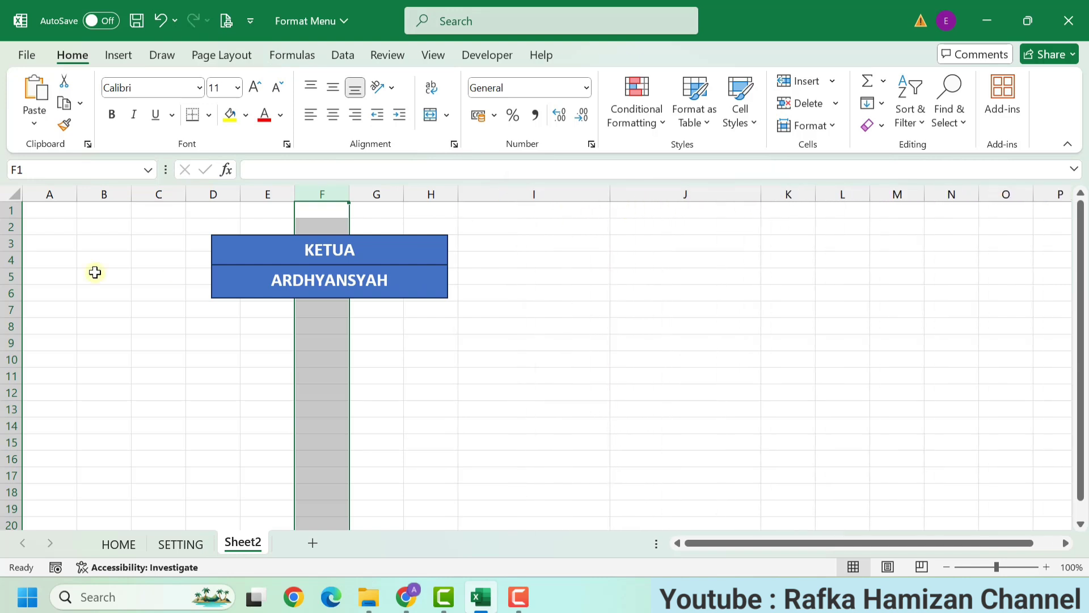
pyautogui.moveTo(4, 285); pyautogui.dragTo(3, 320)
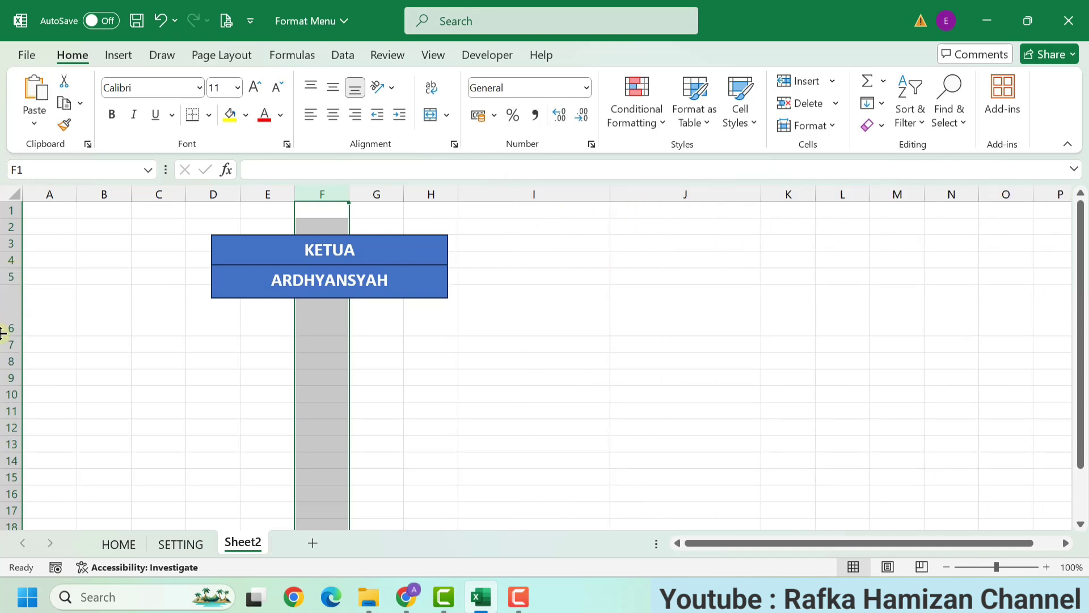
pyautogui.click(158, 21)
pyautogui.click(158, 22)
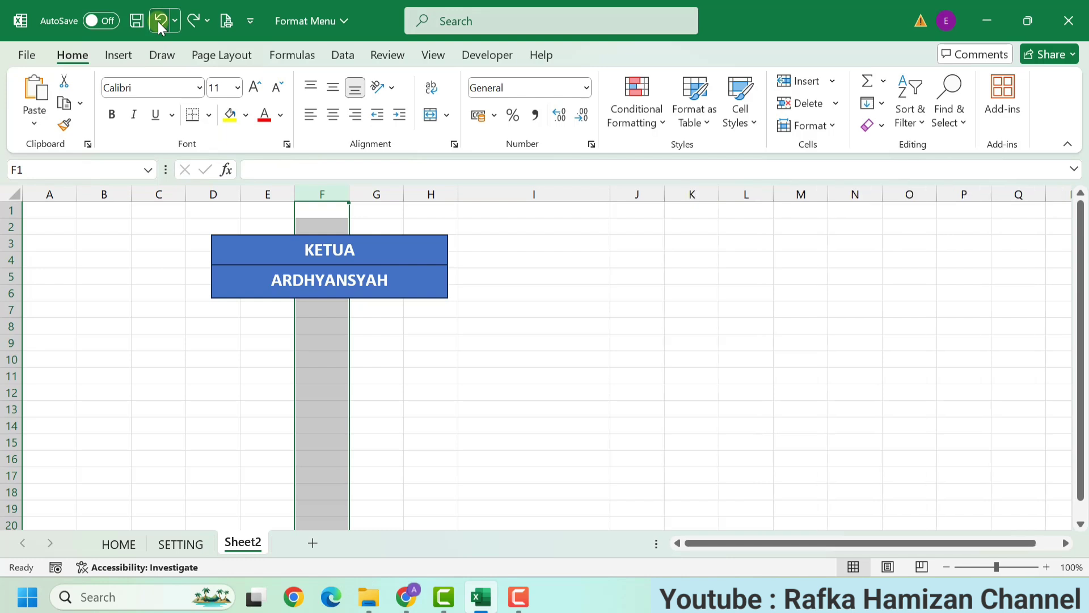
pyautogui.click(158, 21)
pyautogui.click(667, 375)
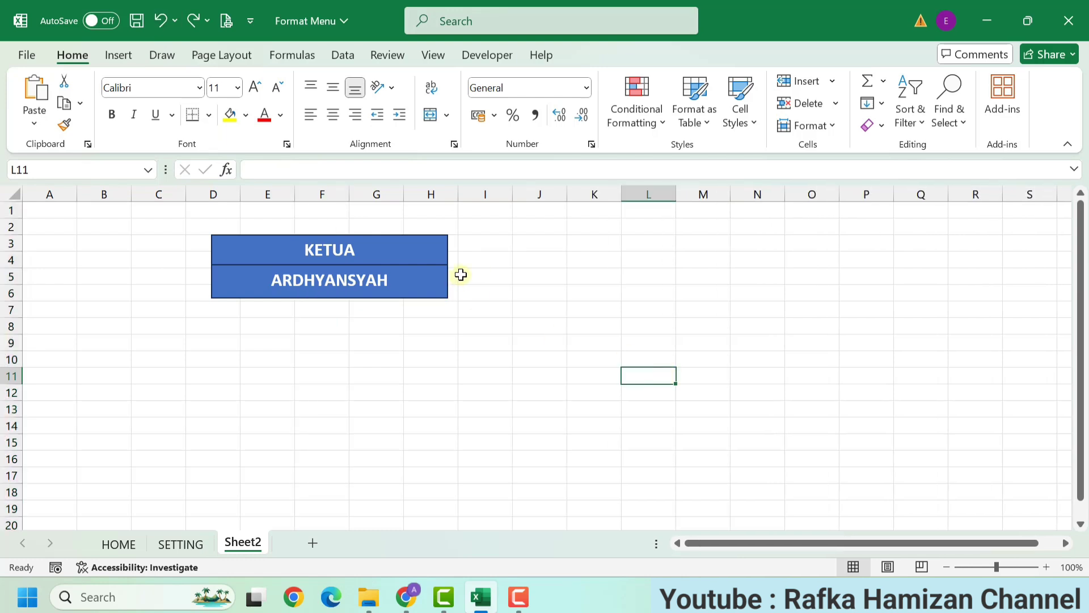
# Set the KETUA/ARDHYANSYAH group's Properties to 'Don't move or size with cells', then close Format Shape.
pyautogui.click(331, 268)
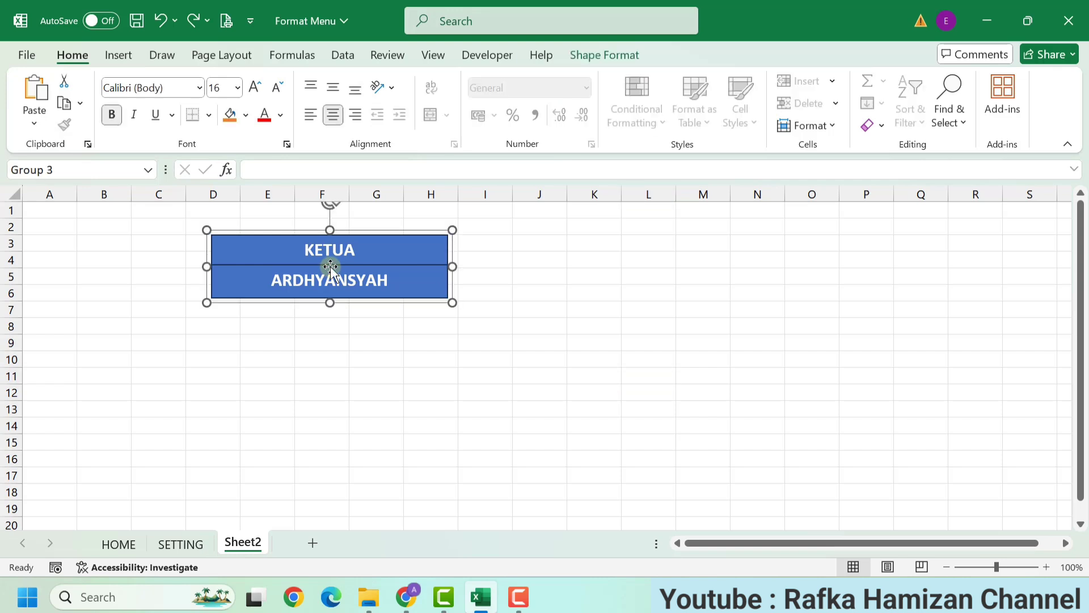
pyautogui.click(619, 53)
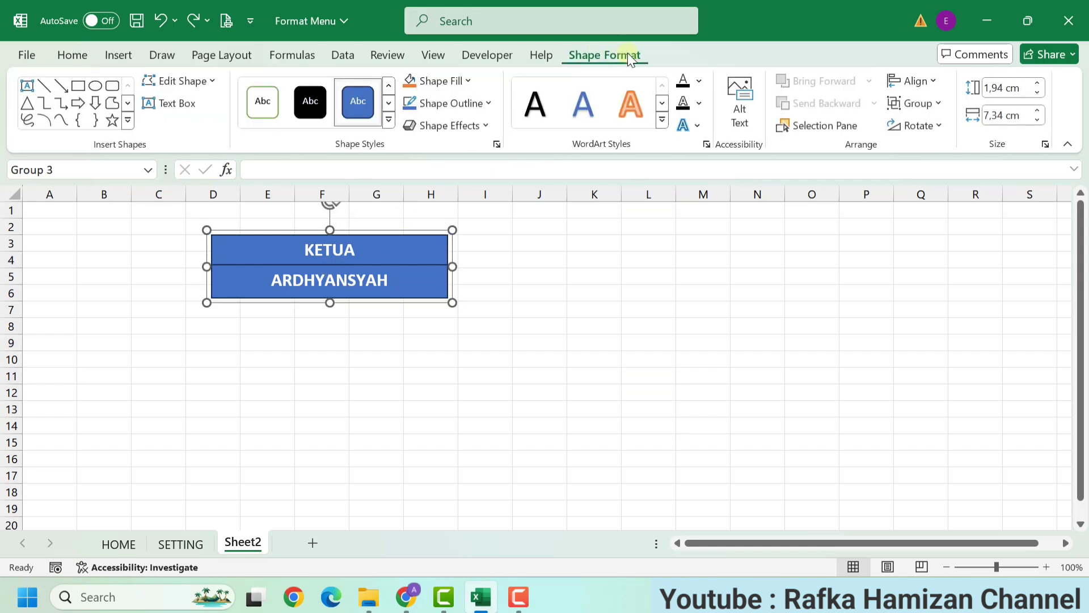
pyautogui.click(1045, 144)
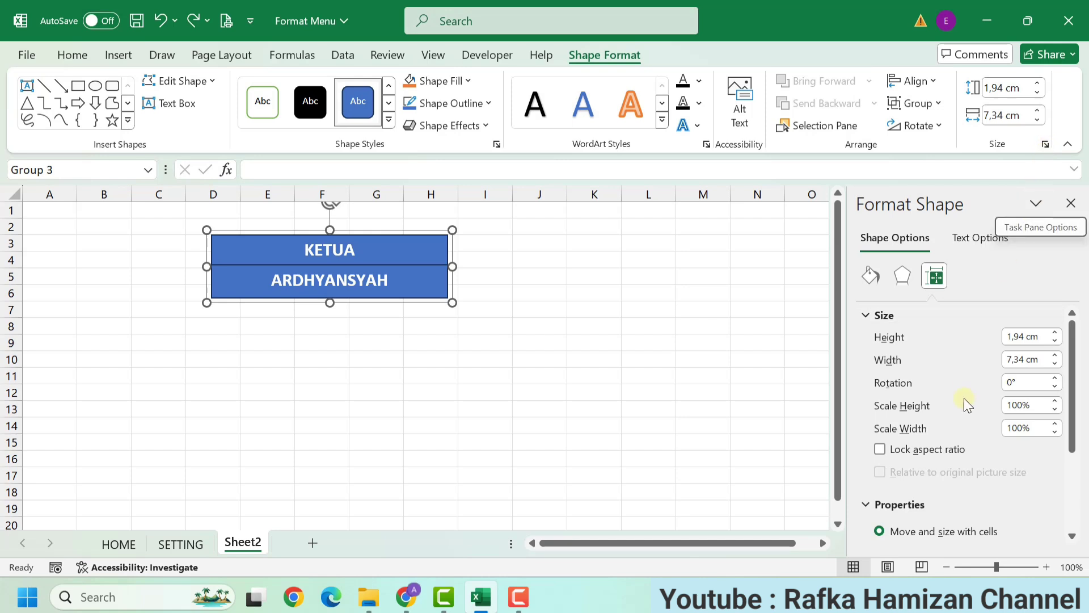
pyautogui.scroll(-3, 964, 397)
pyautogui.scroll(-1, 967, 413)
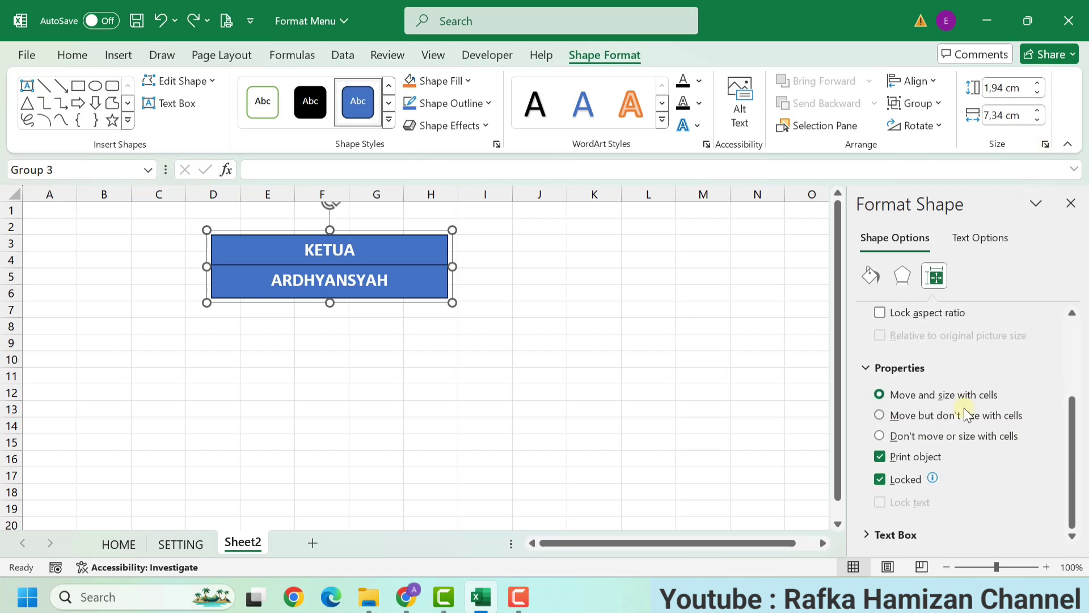
pyautogui.click(866, 368)
pyautogui.click(868, 505)
pyautogui.click(880, 436)
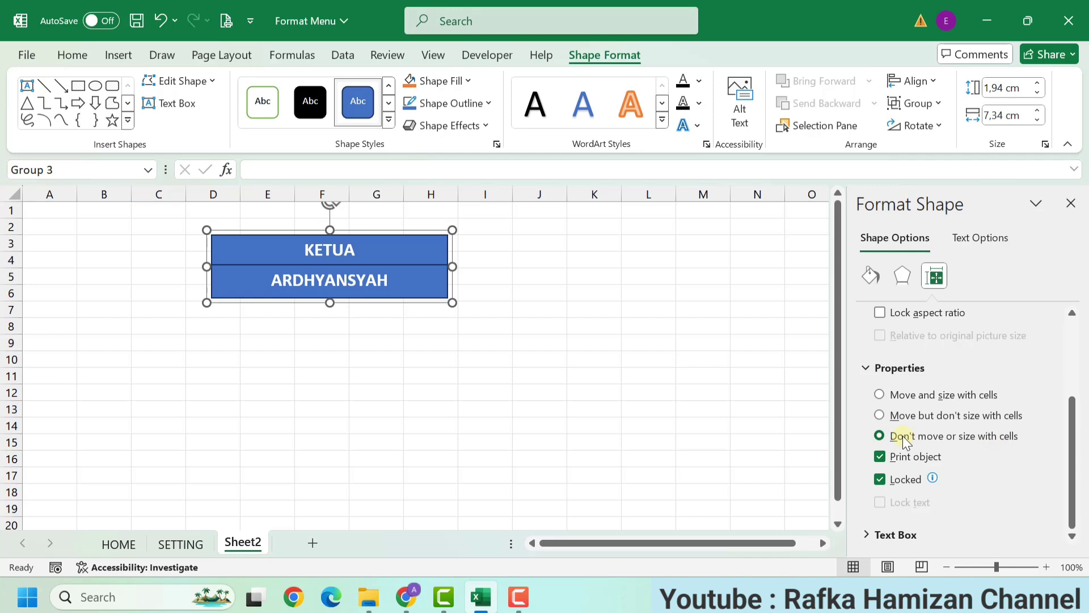
pyautogui.click(1071, 204)
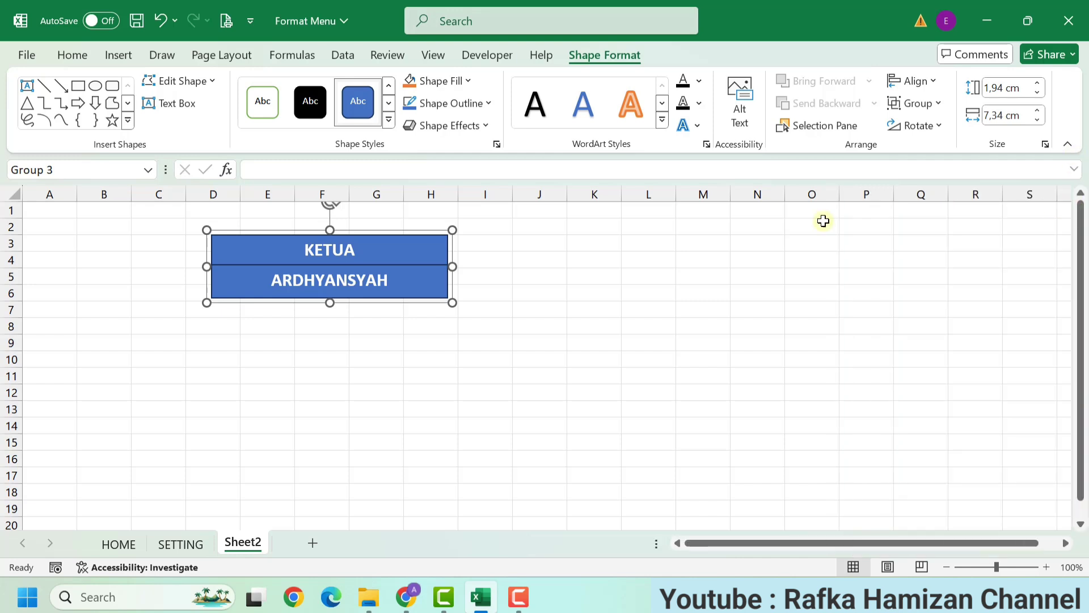
# Test widening column E and heightening row 3, undo both, then switch to SETTING.
pyautogui.press('Escape')
pyautogui.moveTo(349, 194); pyautogui.dragTo(512, 194)
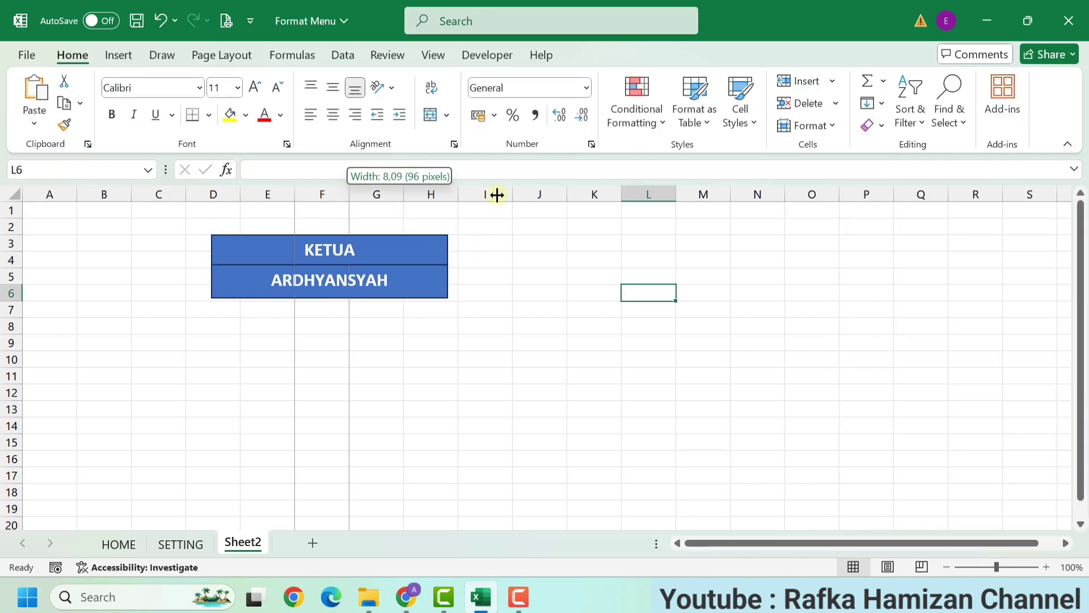
pyautogui.moveTo(295, 194); pyautogui.dragTo(428, 194)
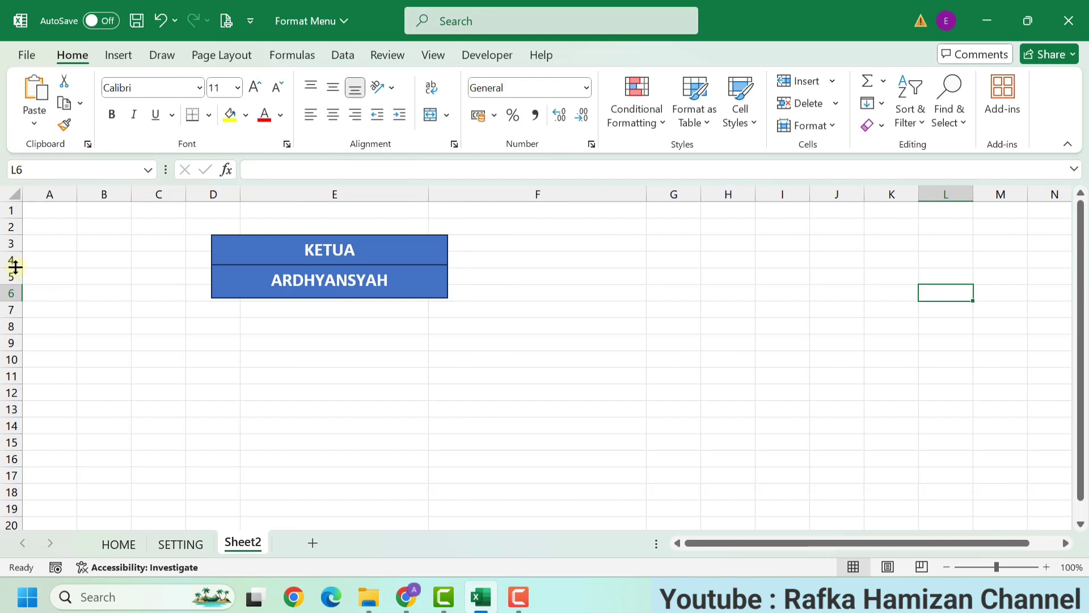
pyautogui.moveTo(15, 251); pyautogui.dragTo(14, 347)
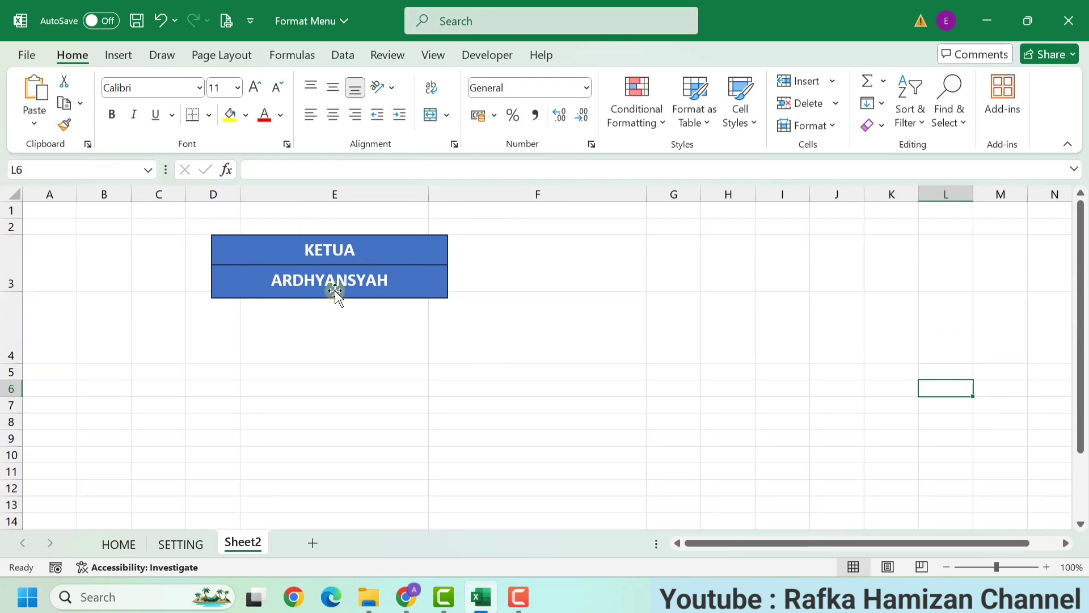
pyautogui.click(159, 20)
pyautogui.click(158, 20)
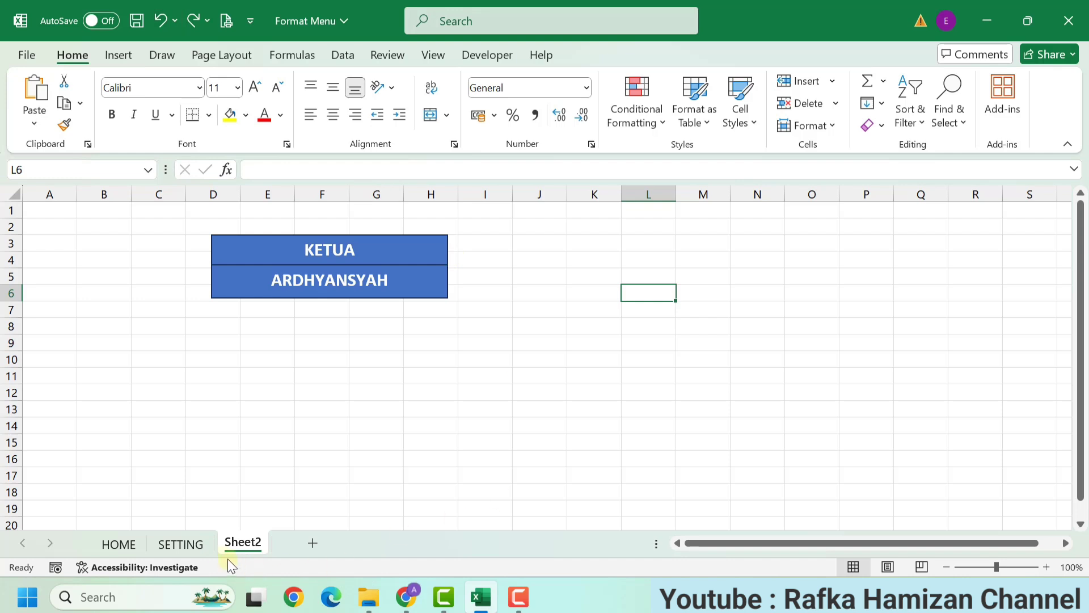
pyautogui.click(190, 545)
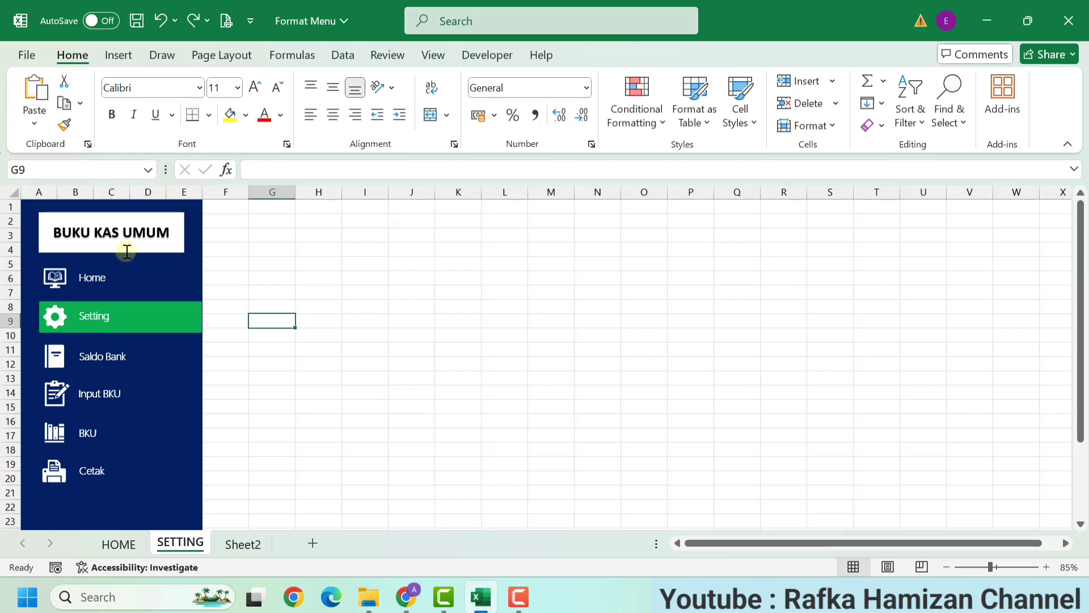
# Select the BUKU KAS UMUM title, Home and Setting shapes individually, then clear the selection.
pyautogui.click(127, 252)
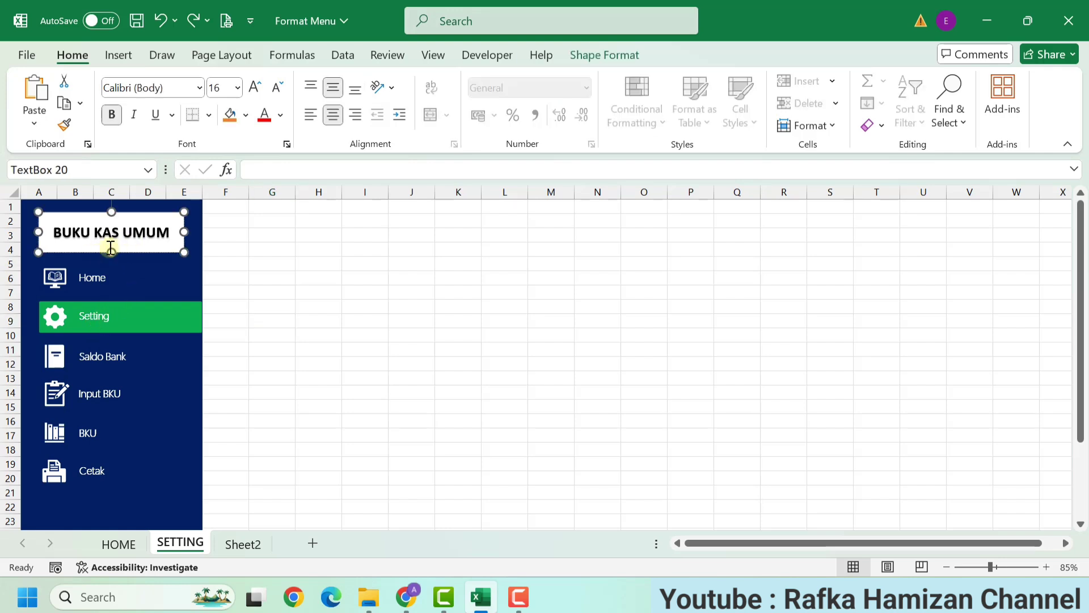
pyautogui.keyDown('ctrl'); pyautogui.click(56, 281); pyautogui.keyUp('ctrl')
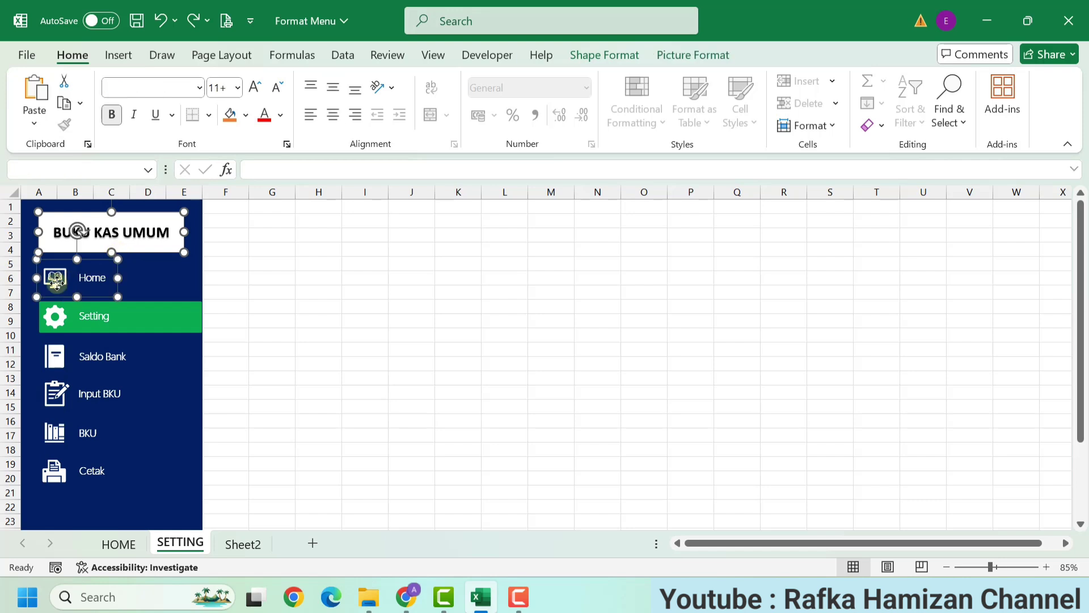
pyautogui.keyDown('ctrl'); pyautogui.click(77, 318); pyautogui.keyUp('ctrl')
pyautogui.click(312, 316)
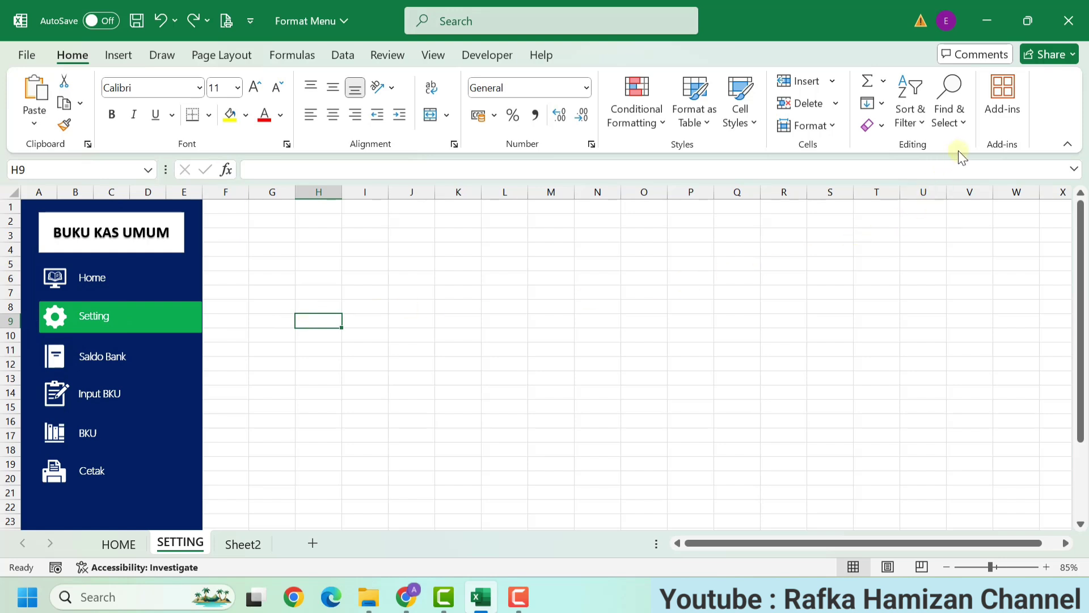
# Select every object on the sheet with Go To Special > Objects.
pyautogui.click(949, 123)
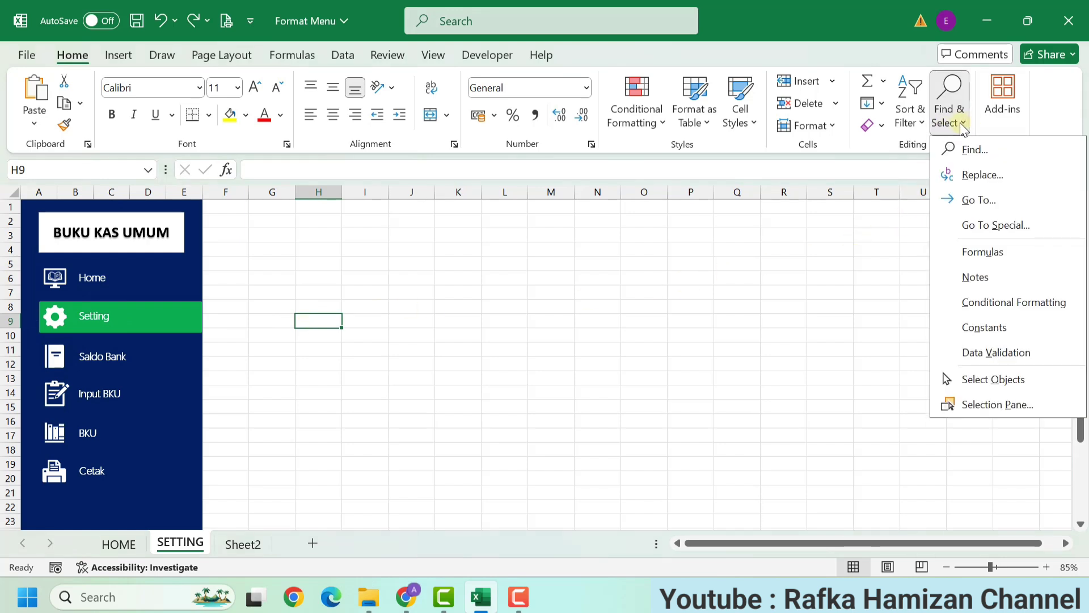
pyautogui.click(1000, 226)
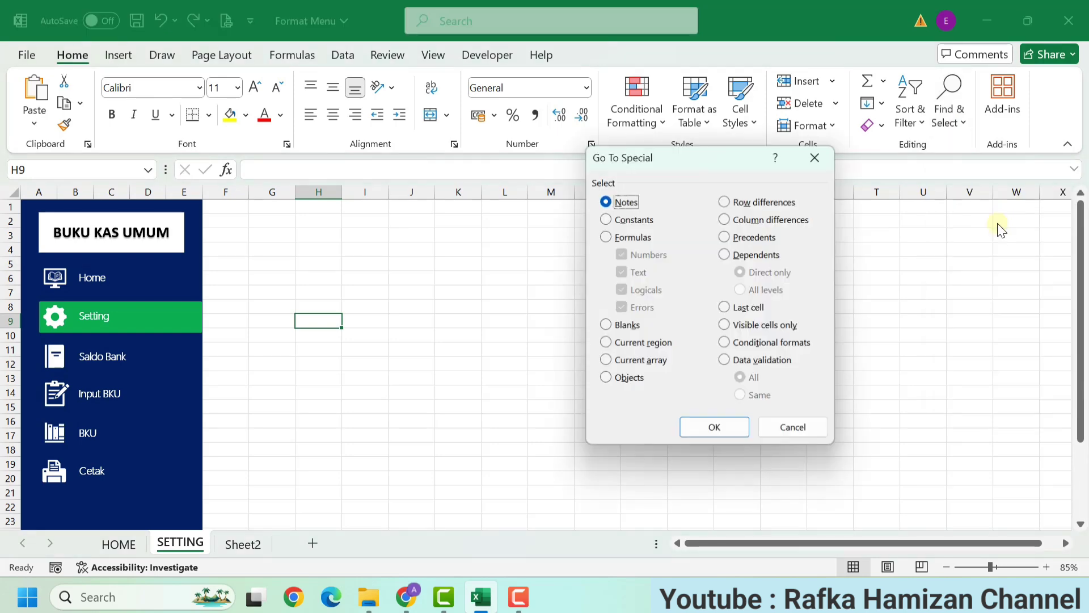
pyautogui.click(618, 381)
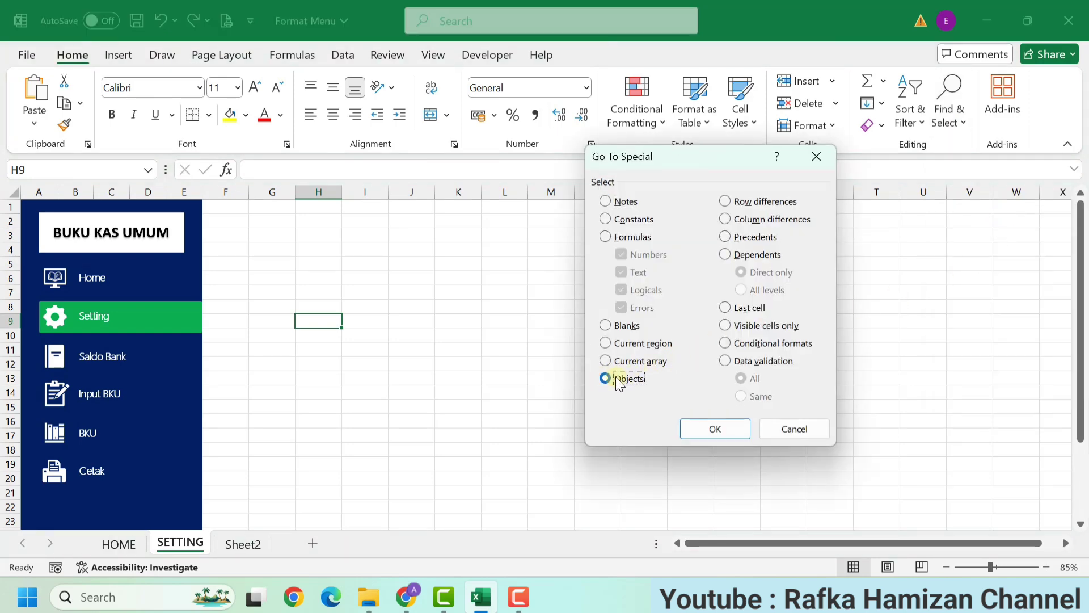
pyautogui.click(714, 433)
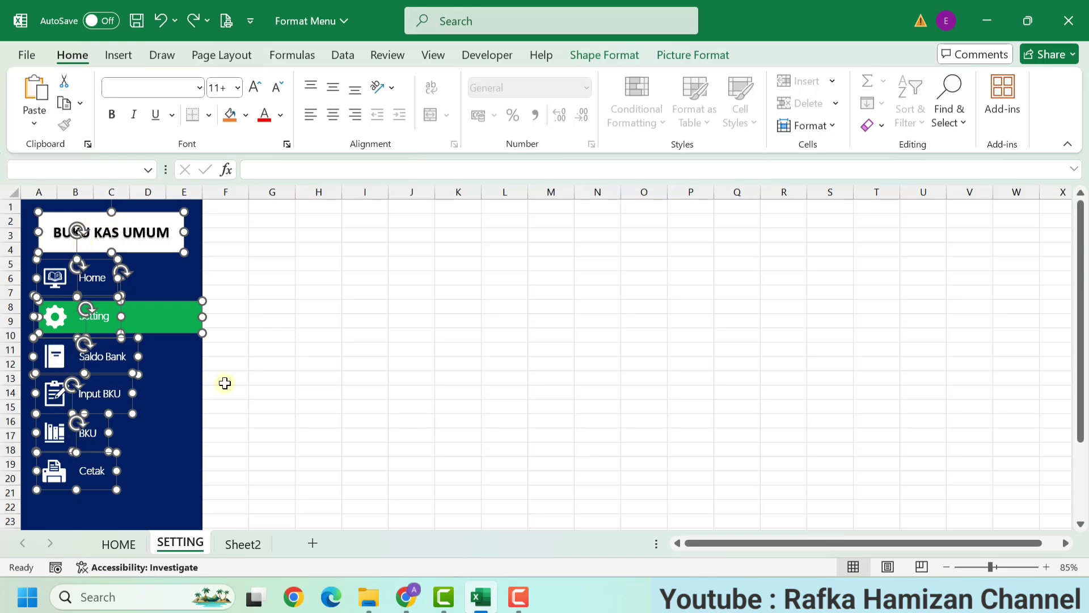
# Set the selected menu shapes to 'Don't move or size with cells' in Size & Properties.
pyautogui.click(601, 57)
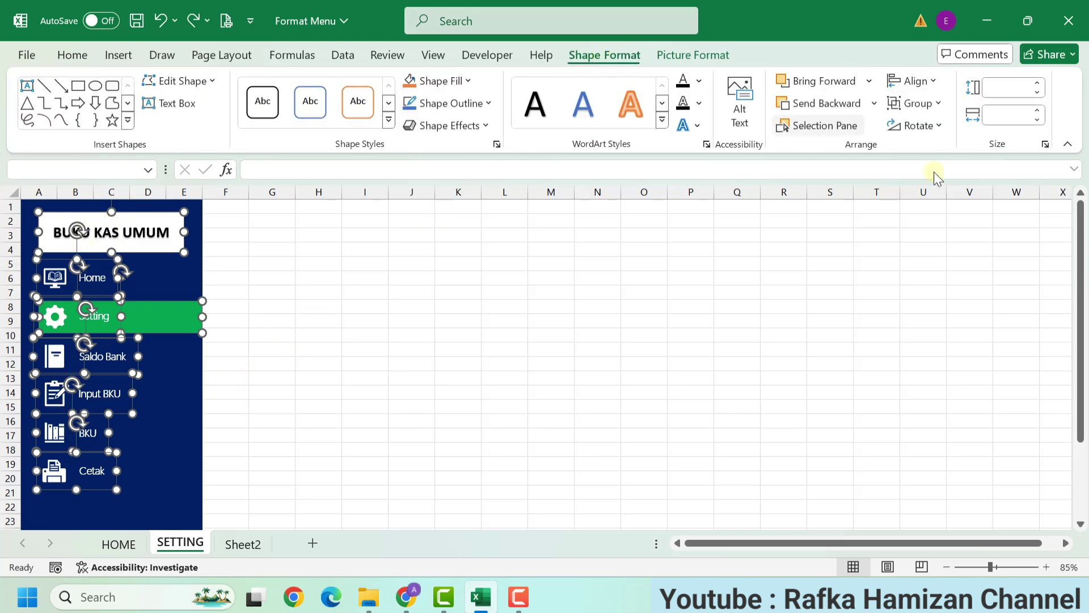
pyautogui.click(1045, 145)
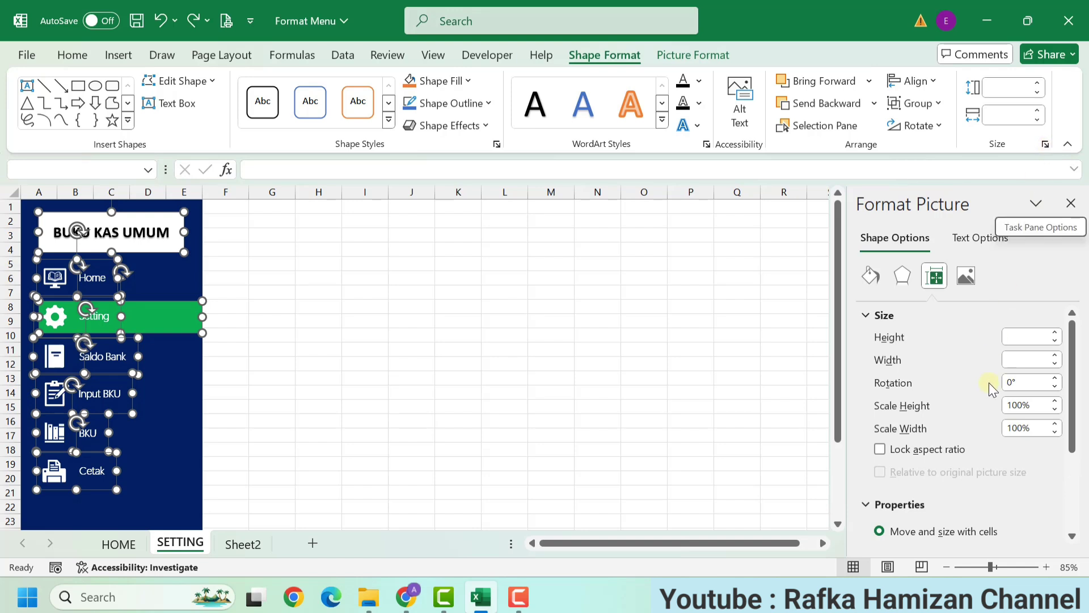
pyautogui.scroll(-3, 990, 382)
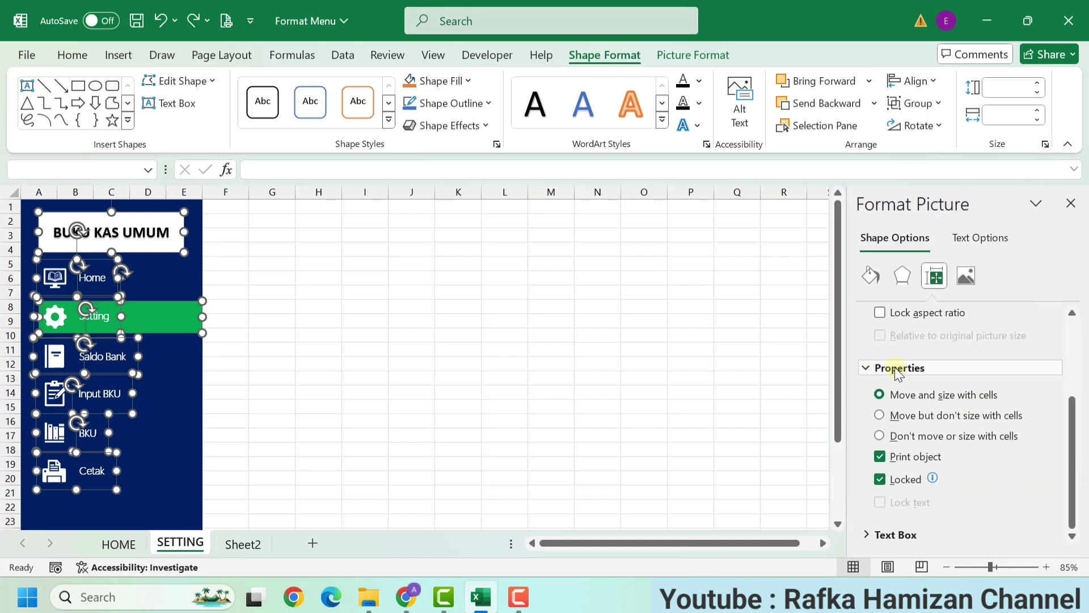
pyautogui.click(881, 437)
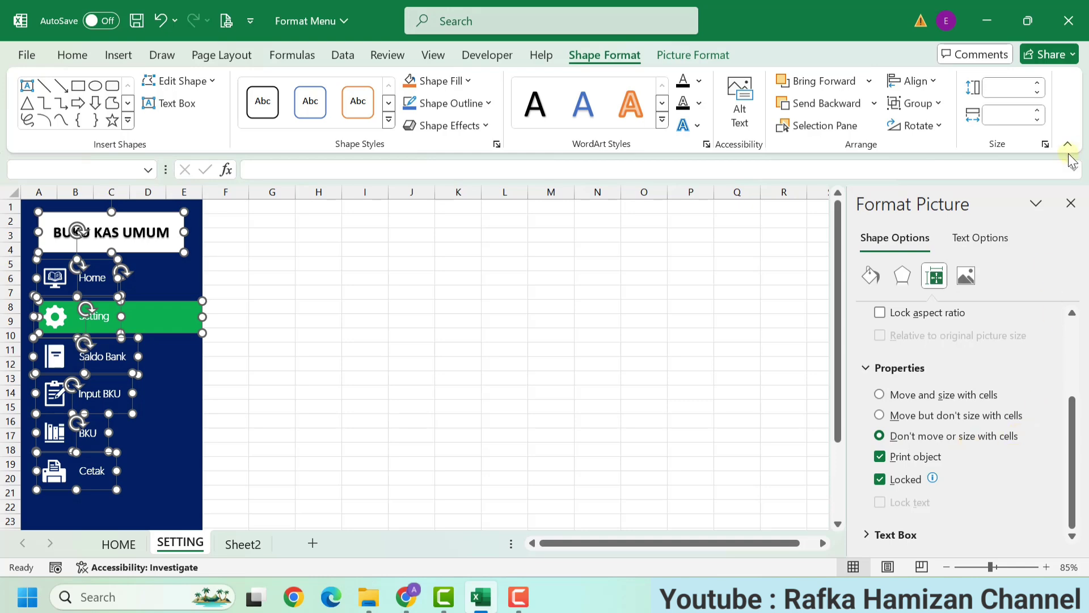
pyautogui.click(1071, 204)
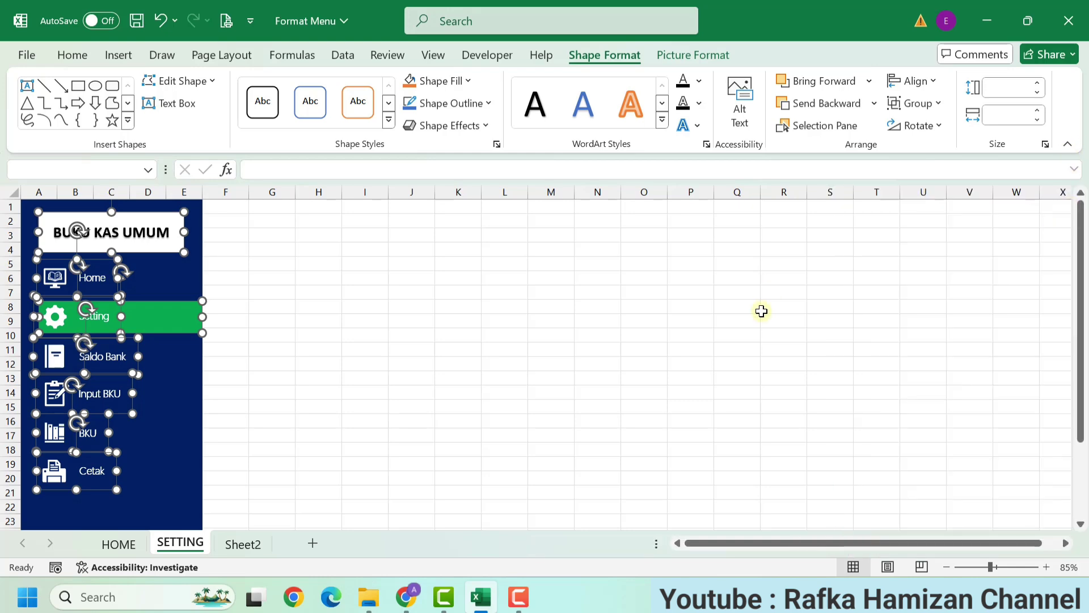
pyautogui.click(297, 269)
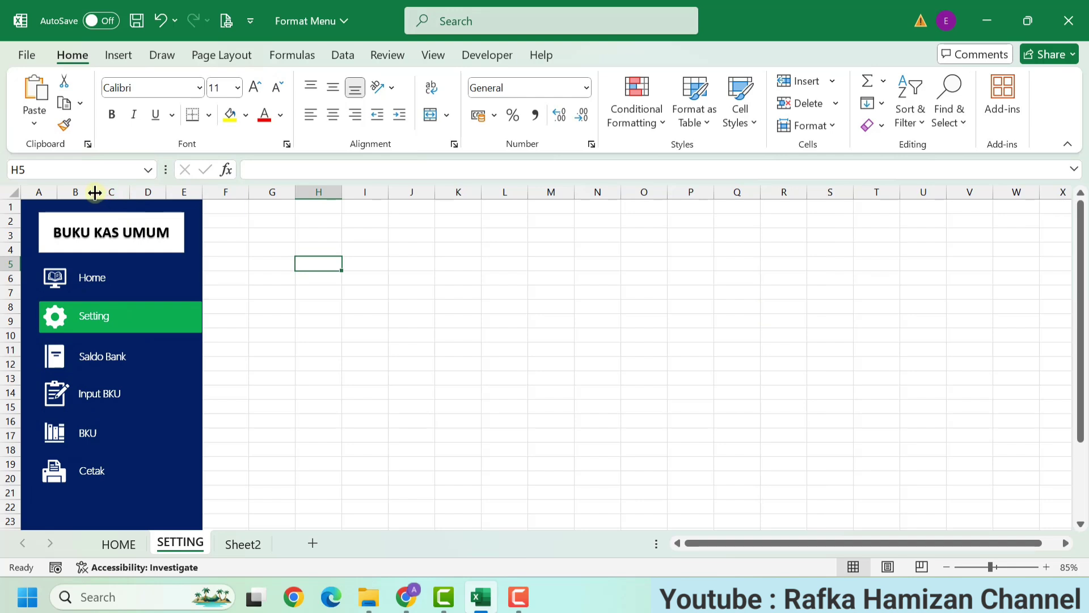
# Widen column B, test taller rows 3, 5 and 7, then undo the row height changes.
pyautogui.moveTo(93, 192); pyautogui.dragTo(142, 195)
pyautogui.moveTo(7, 271); pyautogui.dragTo(2, 309)
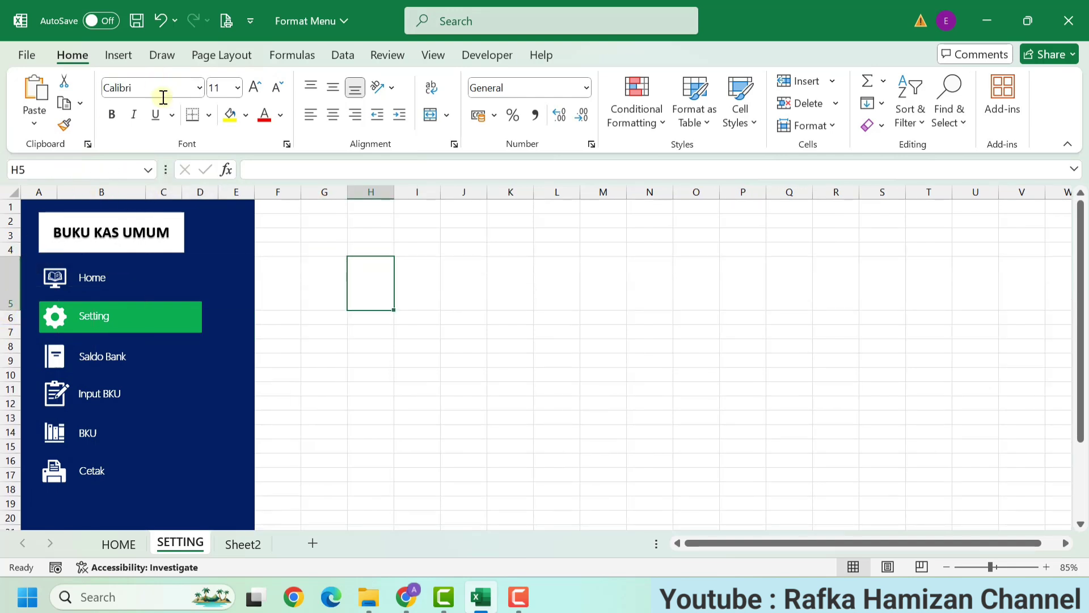
pyautogui.moveTo(10, 243); pyautogui.dragTo(11, 264)
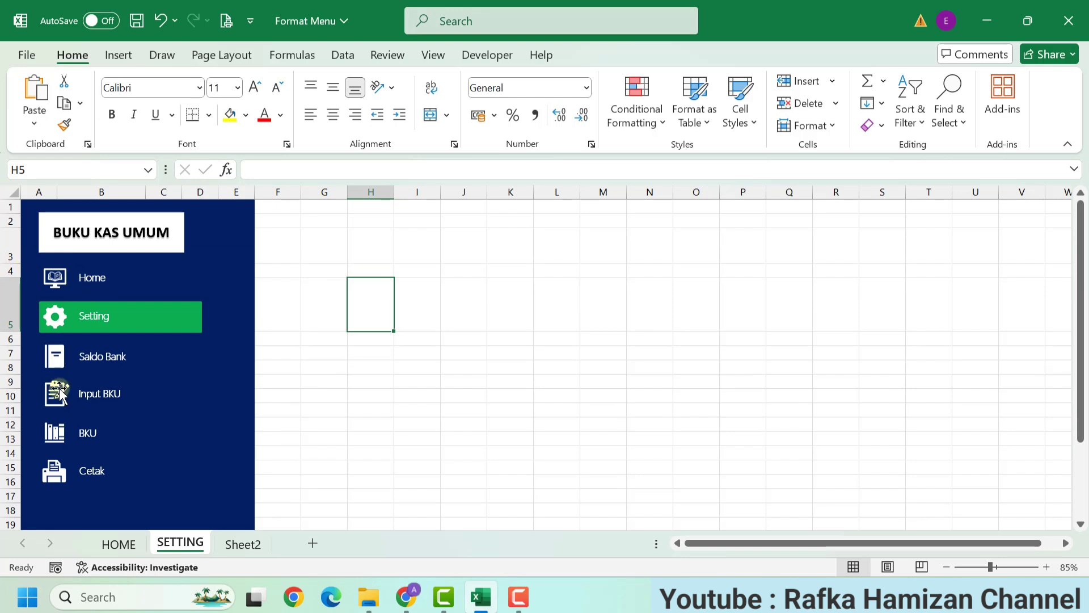
pyautogui.moveTo(10, 361); pyautogui.dragTo(10, 396)
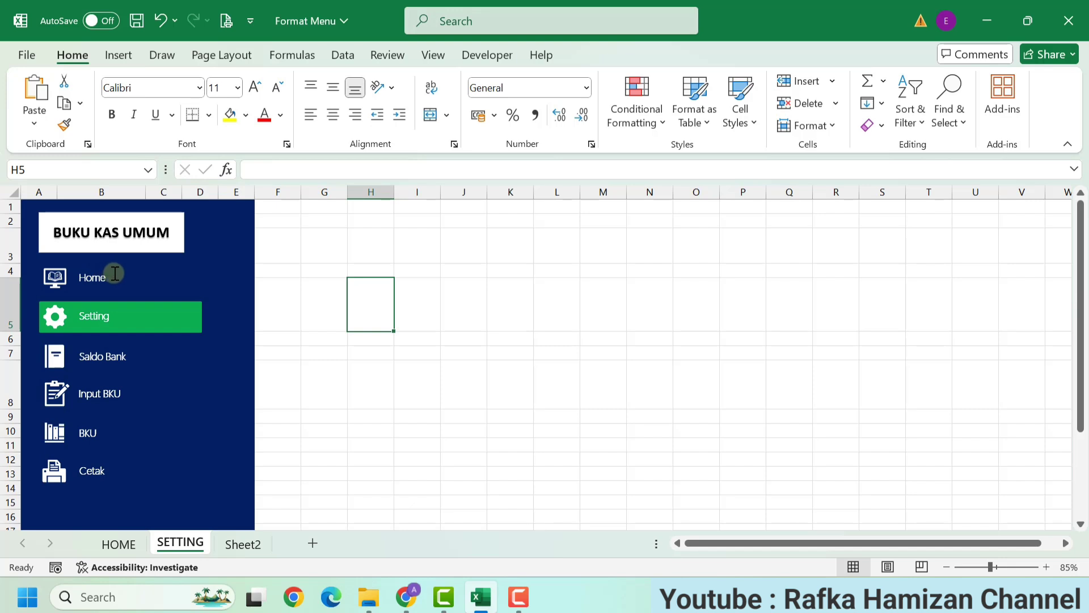
pyautogui.click(162, 21)
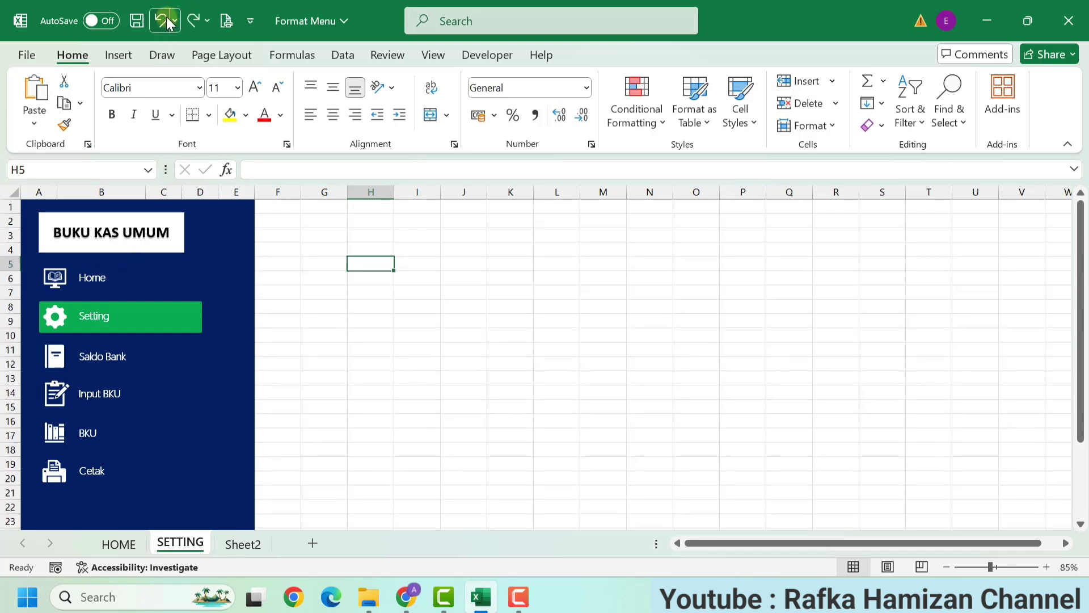